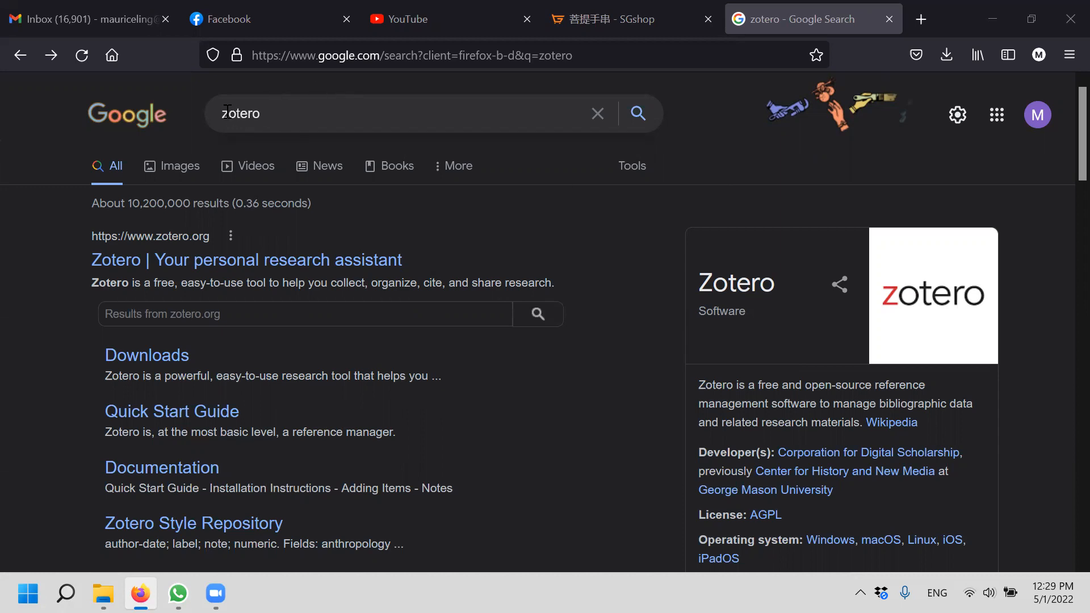
Open the official Zotero website from the search results and view its downloads page for the Windows app and Firefox Connector
{"action": "left_click_drag", "start_coordinate": [262, 114], "coordinate": [215, 113]}
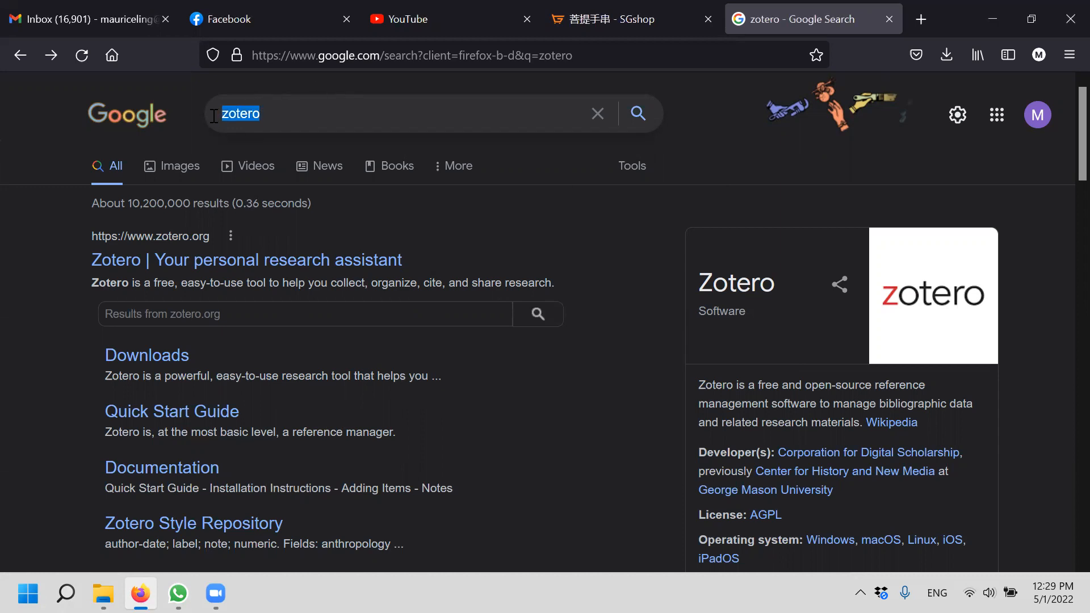
{"action": "left_click", "coordinate": [19, 292]}
{"action": "left_click", "coordinate": [300, 261]}
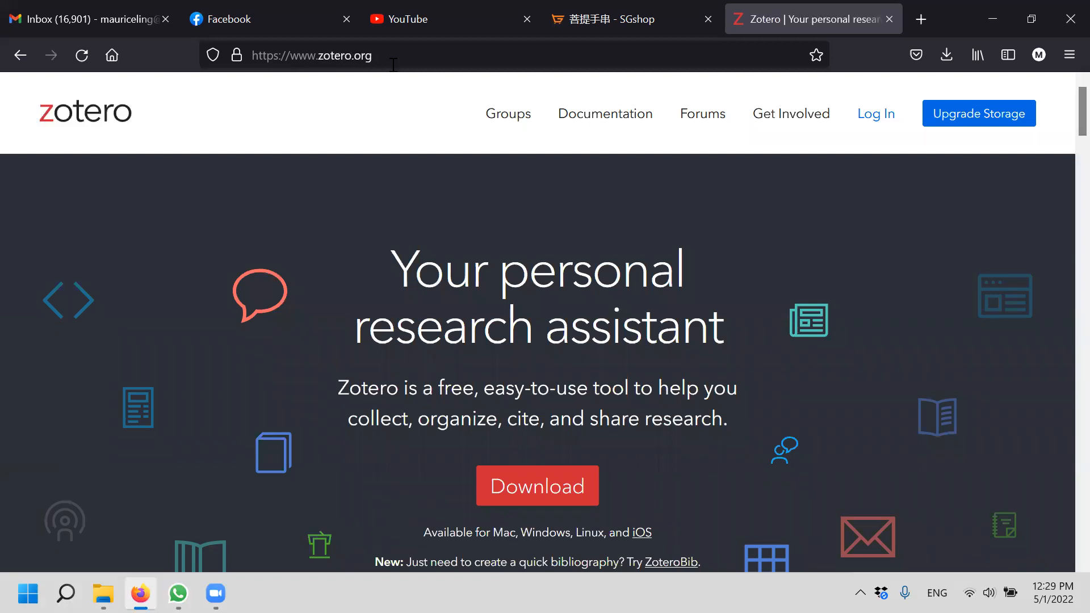
{"action": "scroll", "coordinate": [599, 418], "scroll_direction": "down", "scroll_amount": 3}
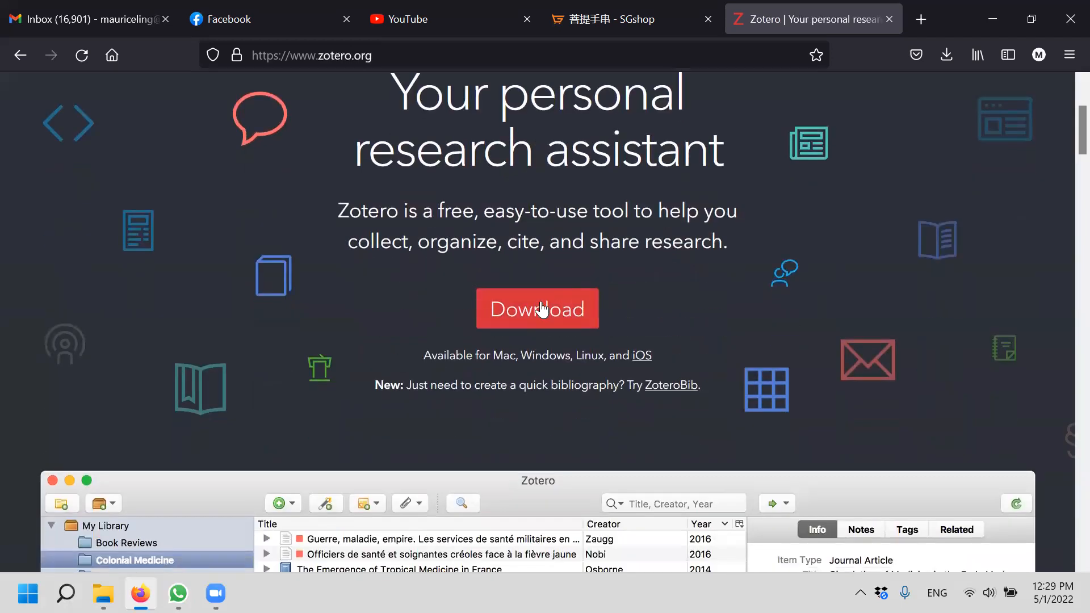
{"action": "left_click", "coordinate": [552, 314]}
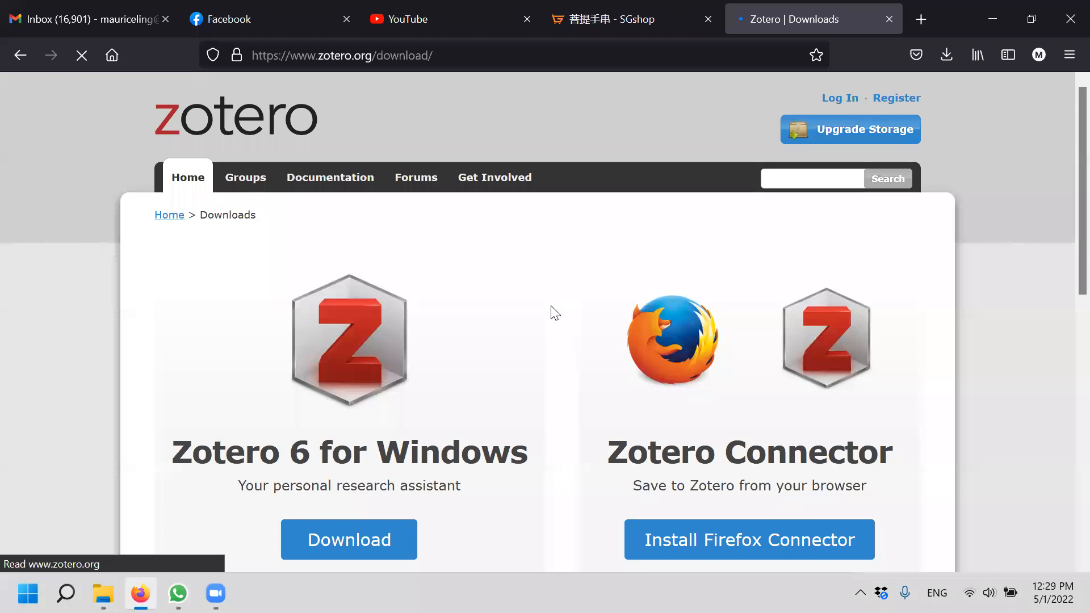
{"action": "scroll", "coordinate": [539, 286], "scroll_direction": "down", "scroll_amount": 3}
{"action": "scroll", "coordinate": [427, 196], "scroll_direction": "down", "scroll_amount": 2}
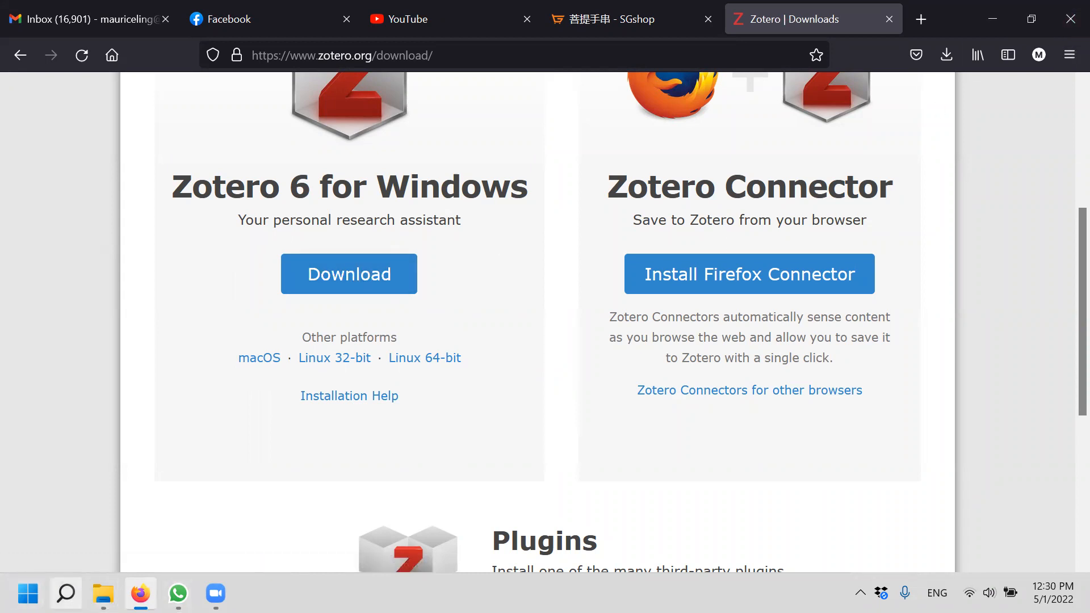
Launch the Zotero desktop app from Windows search and cancel syncing to the empty database
{"action": "mouse_move", "coordinate": [66, 594]}
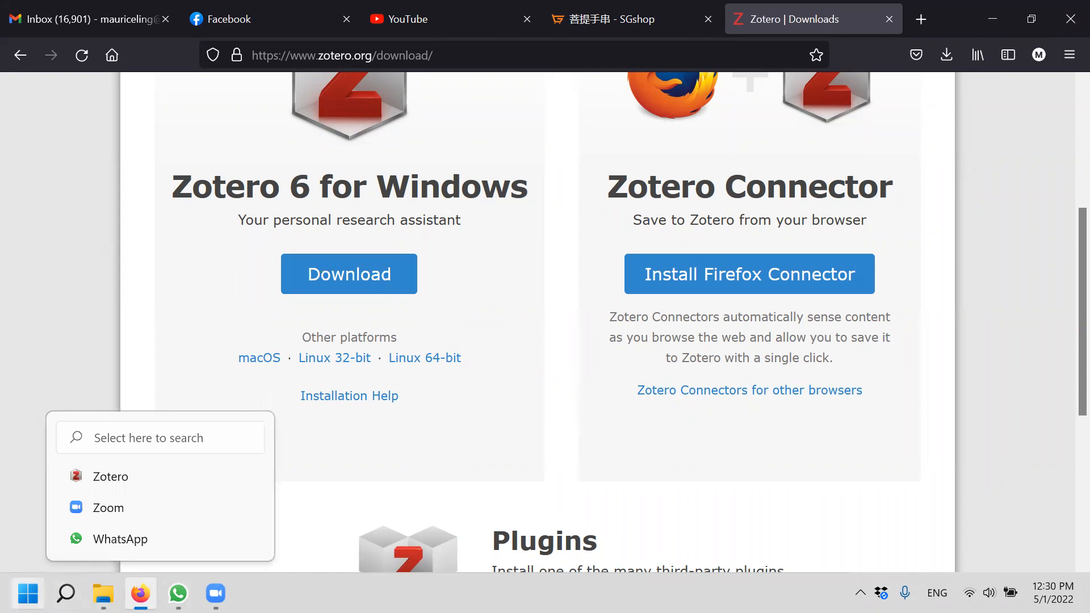
{"action": "left_click", "coordinate": [27, 593]}
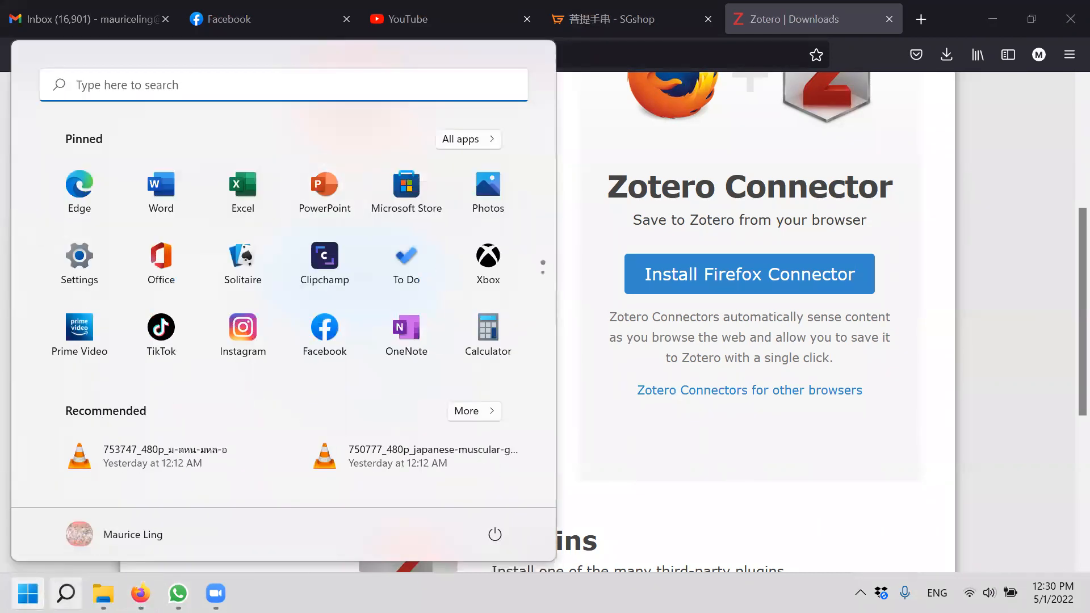
{"action": "left_click", "coordinate": [66, 594]}
{"action": "type", "text": "zotero"}
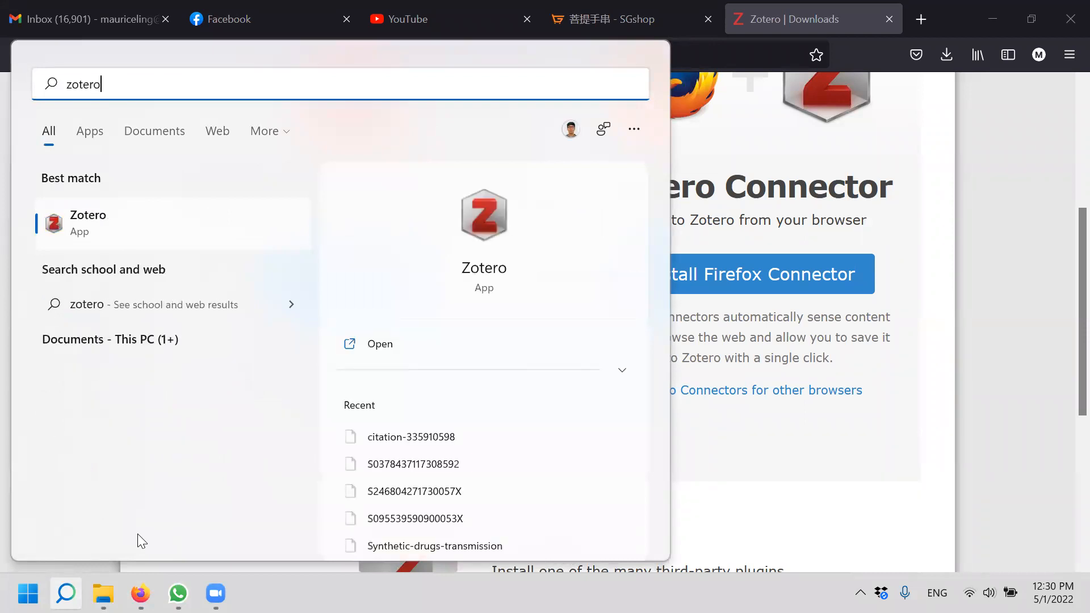
{"action": "key", "text": "Return"}
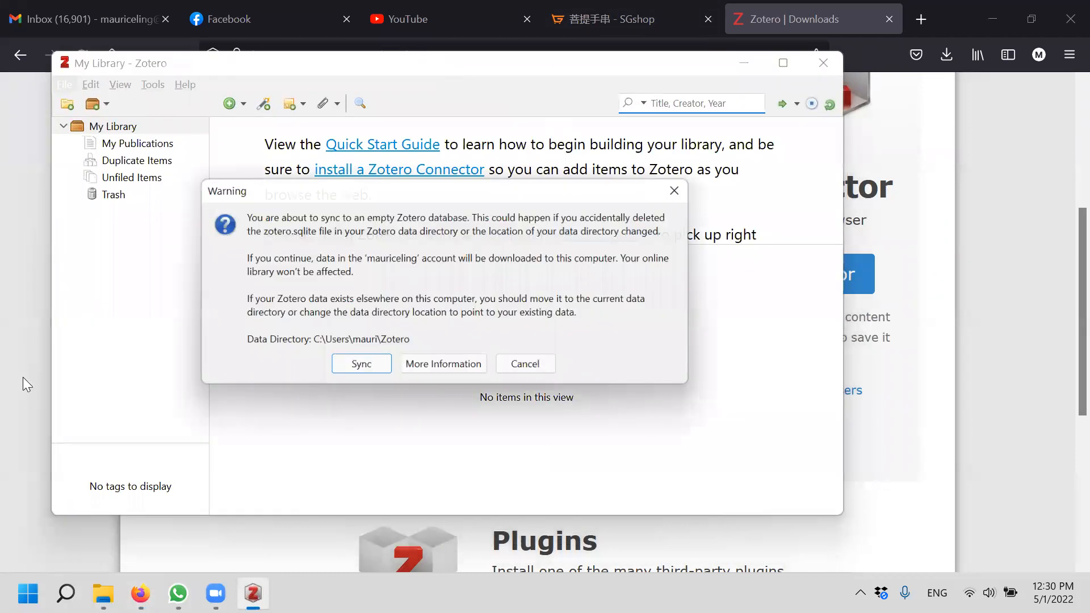
{"action": "left_click", "coordinate": [532, 369]}
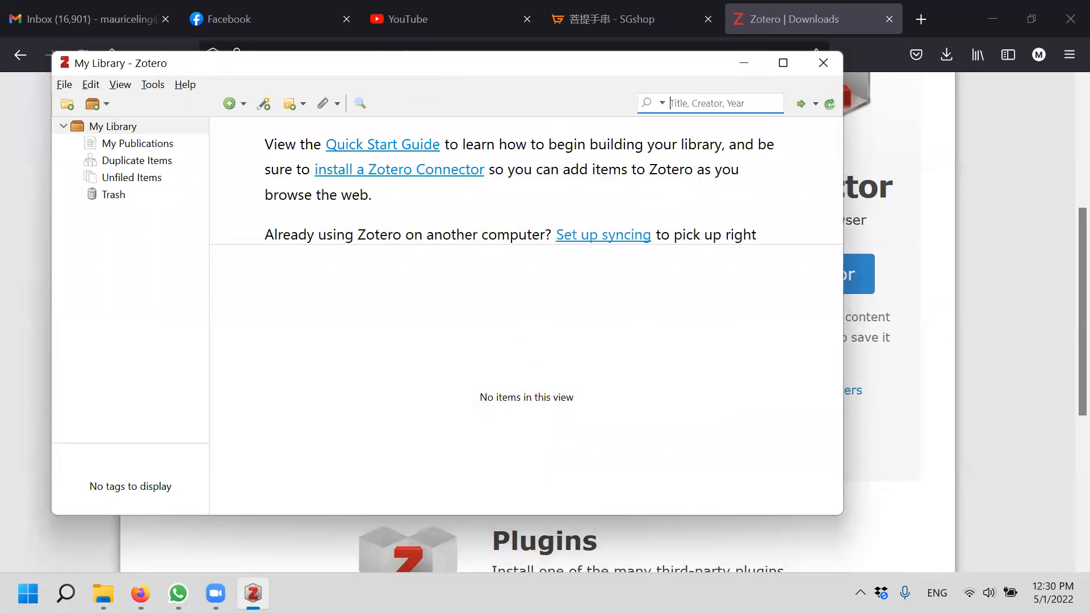
Switch to File Explorer and look for the existing Zotero library folder in Dropbox
{"action": "mouse_move", "coordinate": [103, 593]}
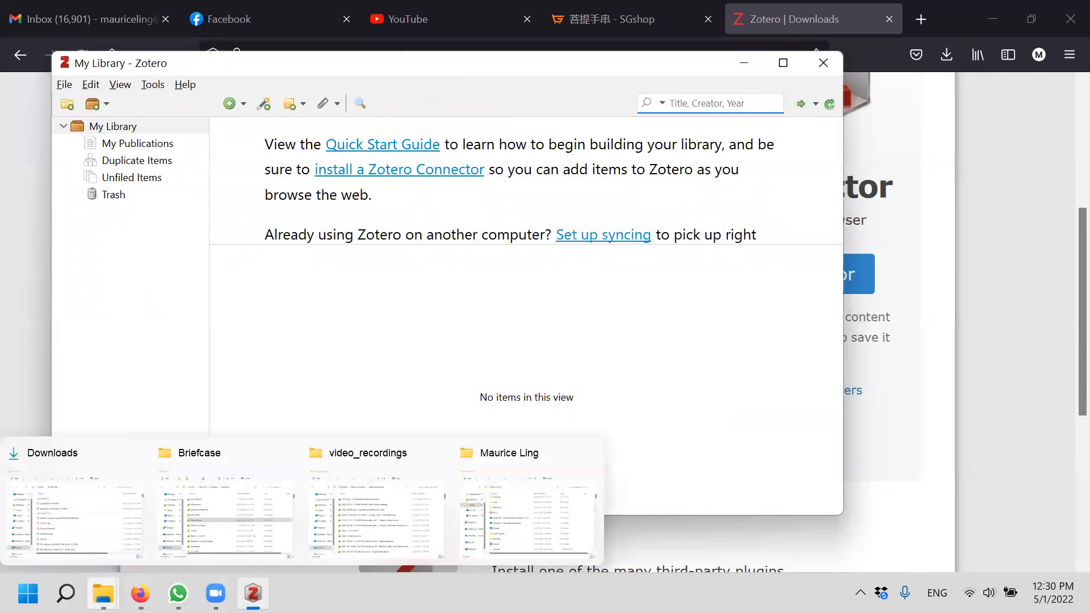
{"action": "left_click", "coordinate": [527, 509]}
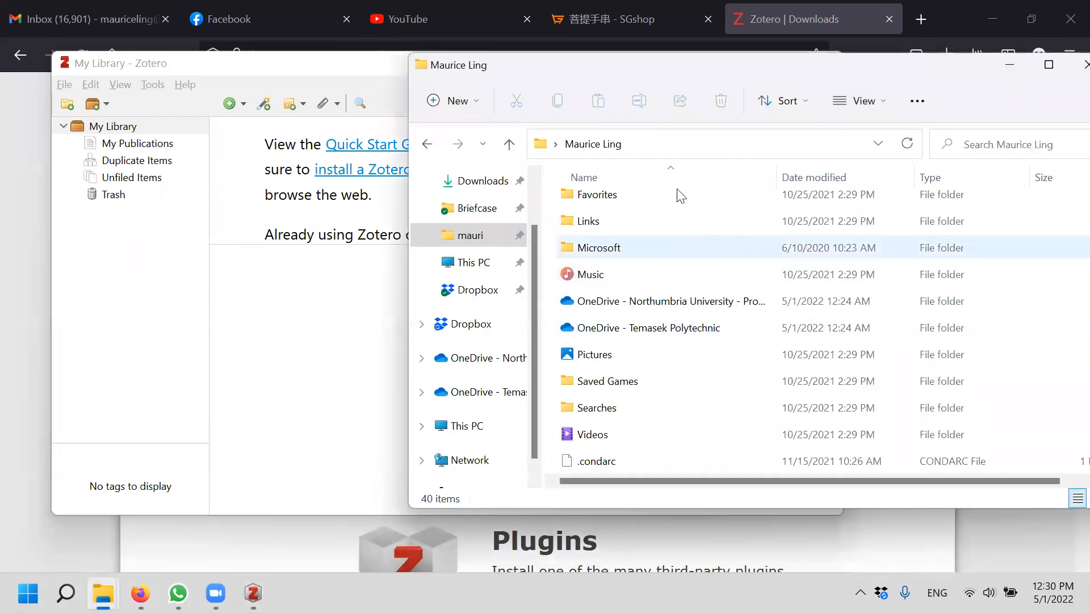
{"action": "left_click", "coordinate": [476, 324]}
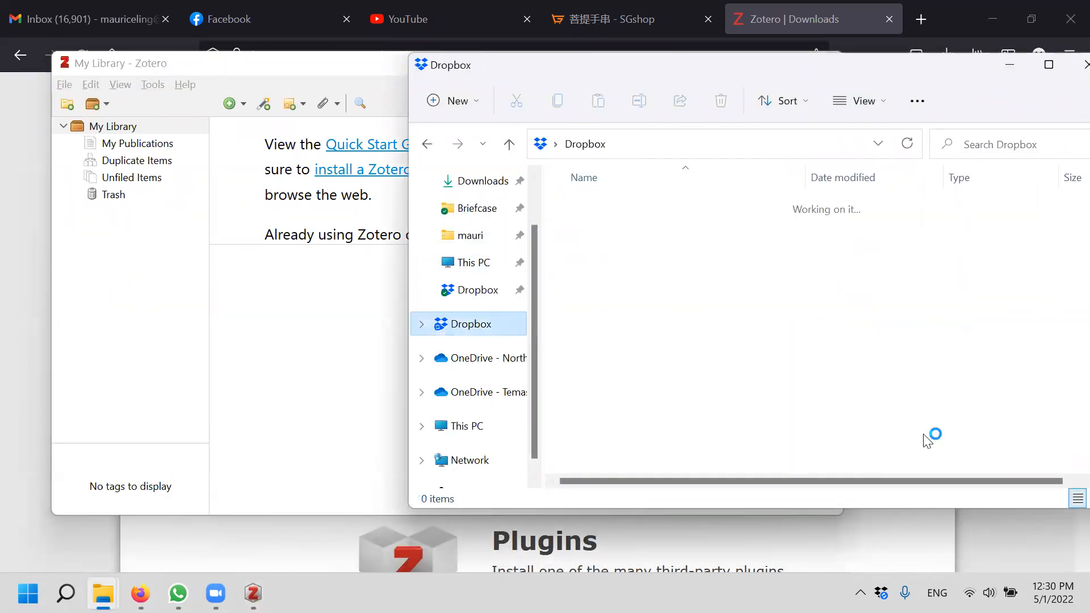
{"action": "scroll", "coordinate": [762, 310], "scroll_direction": "down", "scroll_amount": 6}
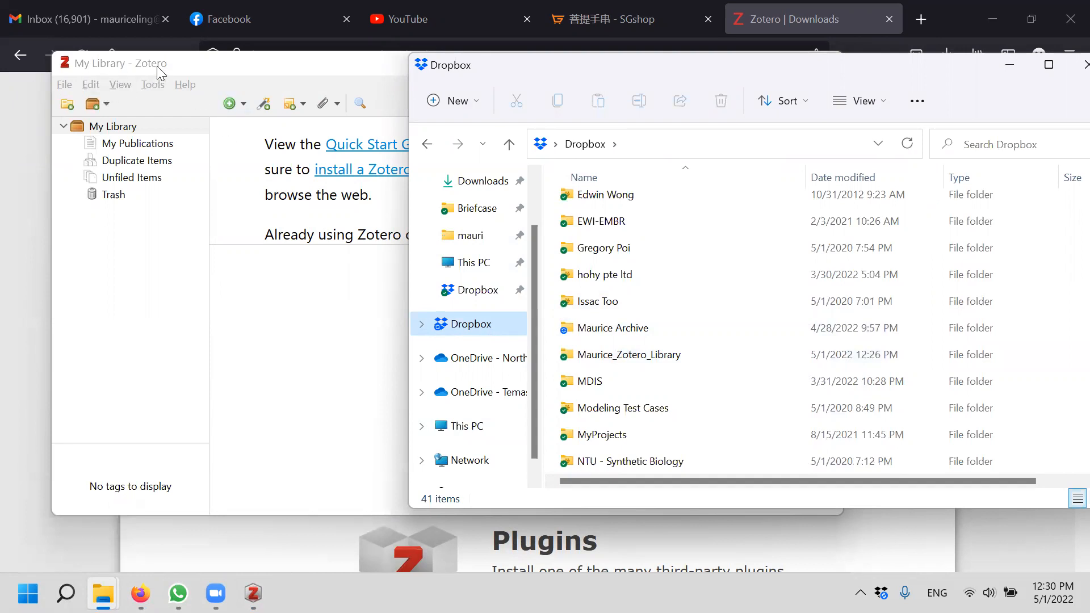
Switch to Zotero and open the advanced Files and Folders preferences with the data directory location
{"action": "left_click", "coordinate": [111, 86]}
{"action": "left_click", "coordinate": [92, 86]}
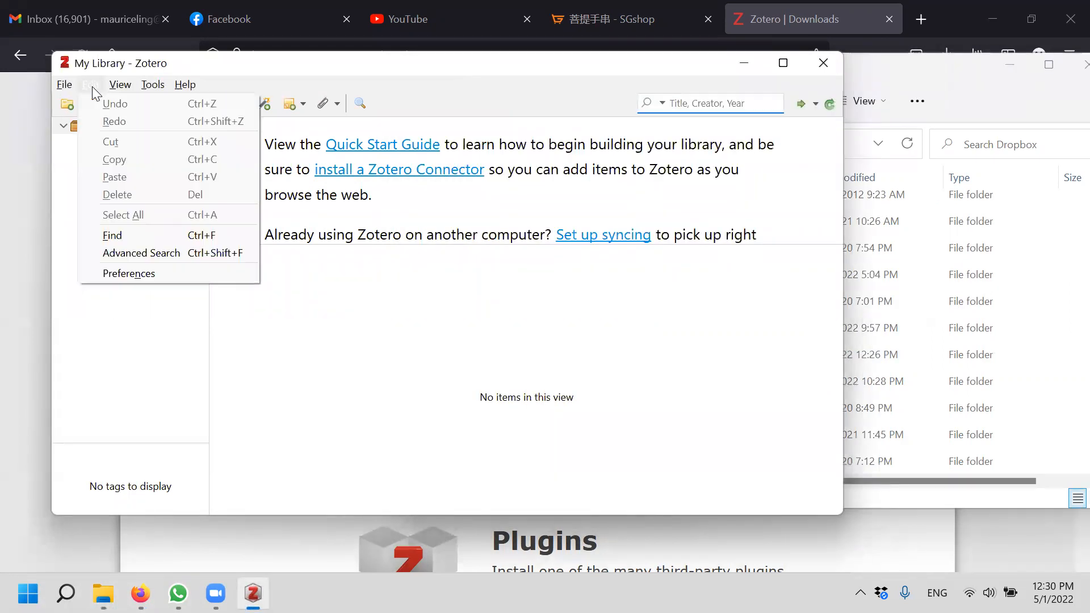
{"action": "left_click", "coordinate": [126, 275]}
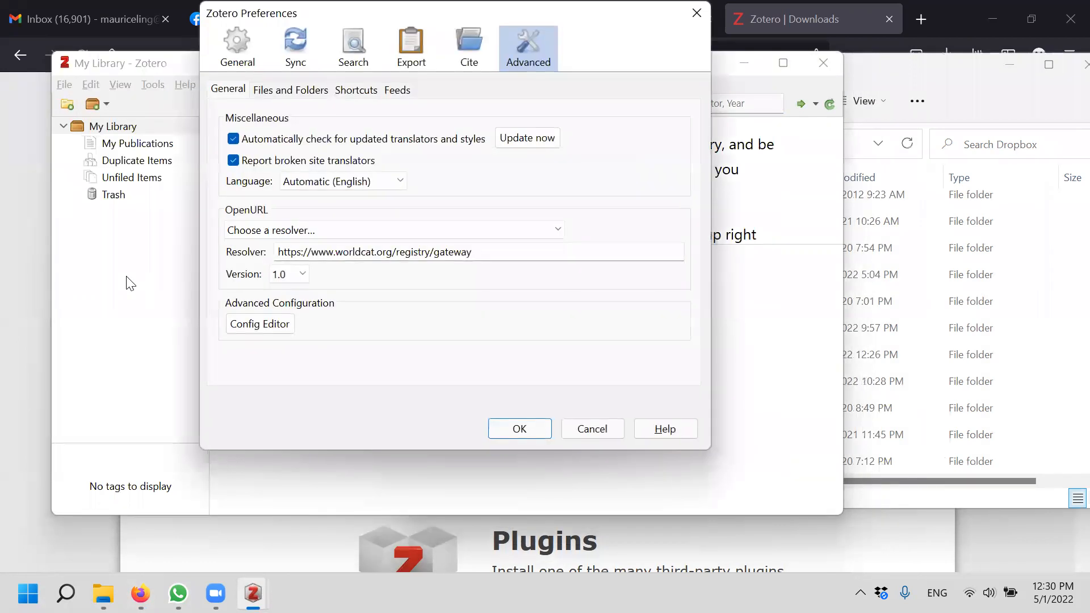
{"action": "left_click", "coordinate": [291, 91]}
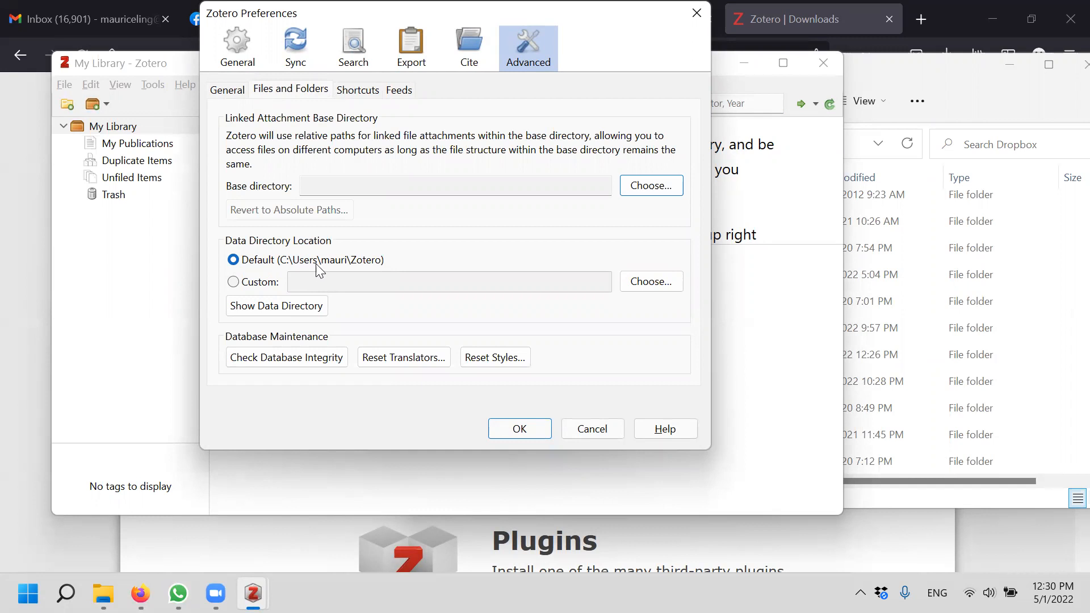
In File Explorer, examine the contents of the default Zotero data folder inside the user's profile folder on the C: drive
{"action": "left_click", "coordinate": [877, 76]}
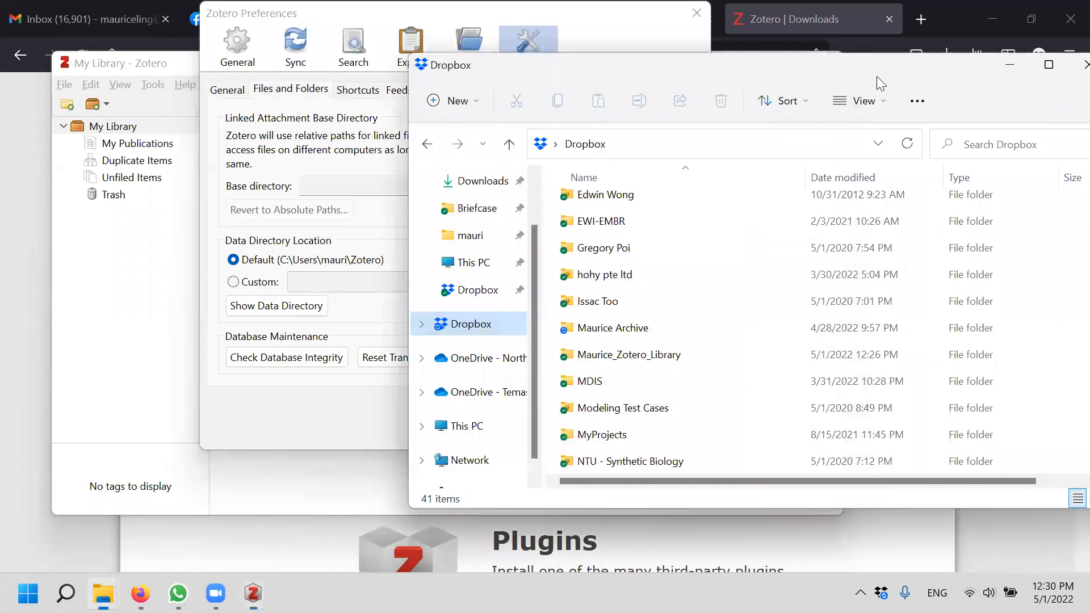
{"action": "left_click", "coordinate": [485, 435]}
{"action": "double_click", "coordinate": [652, 382]}
{"action": "double_click", "coordinate": [597, 288]}
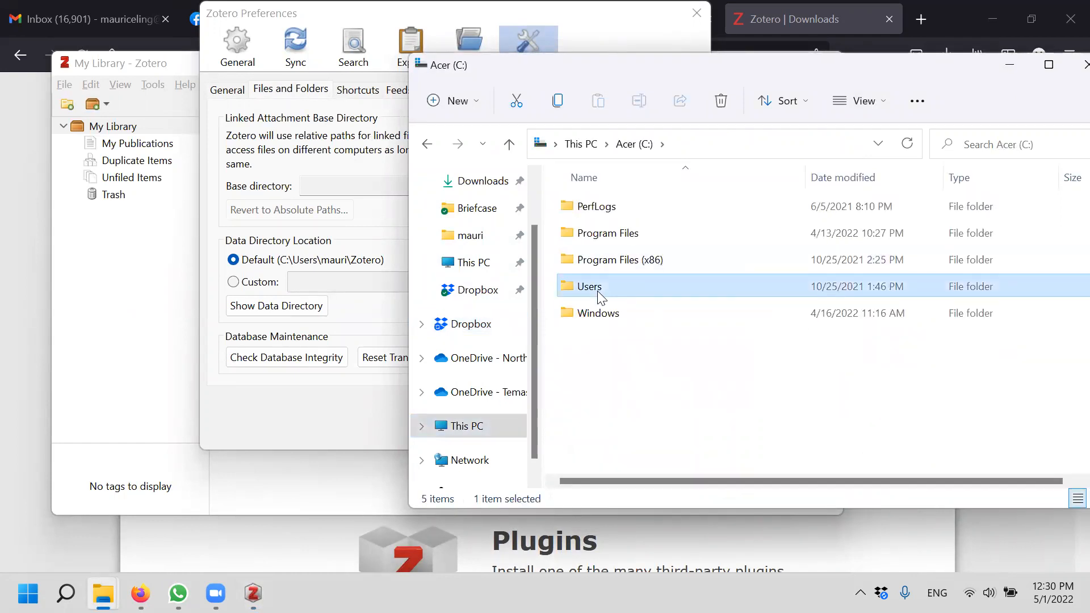
{"action": "double_click", "coordinate": [623, 208]}
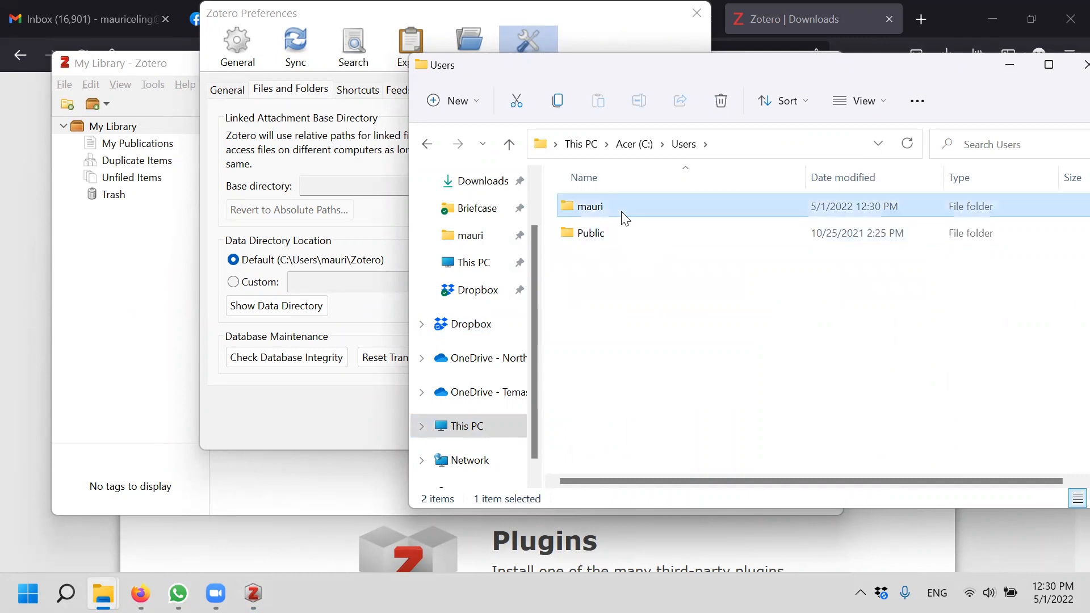
{"action": "scroll", "coordinate": [701, 295], "scroll_direction": "down", "scroll_amount": 10}
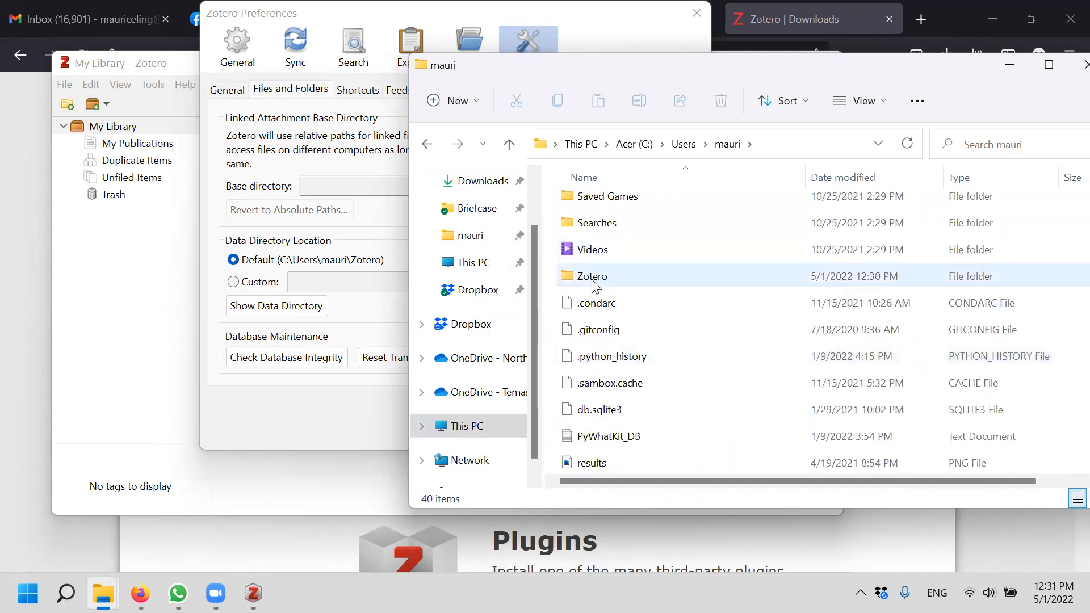
{"action": "left_click", "coordinate": [593, 284]}
{"action": "double_click", "coordinate": [594, 278]}
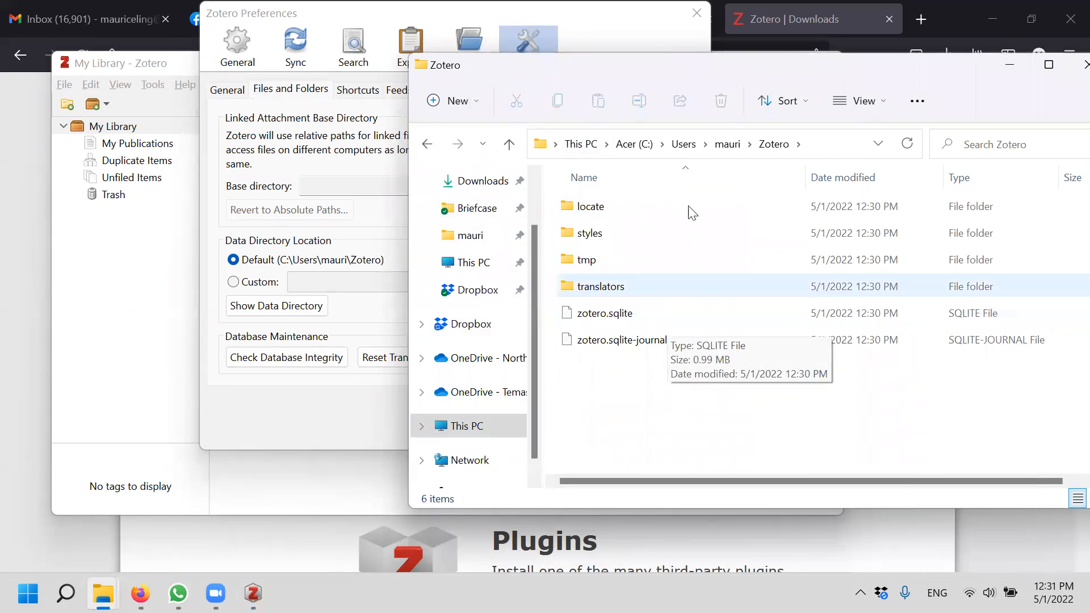
{"action": "left_click", "coordinate": [734, 145]}
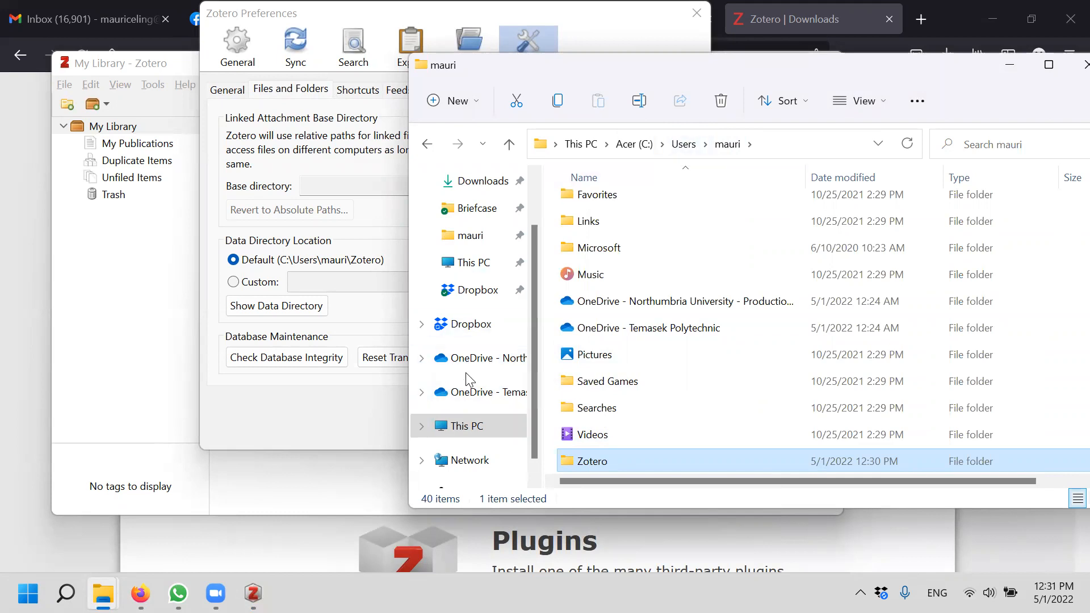
Return to Dropbox in File Explorer and select the existing Zotero library folder
{"action": "left_click", "coordinate": [471, 324]}
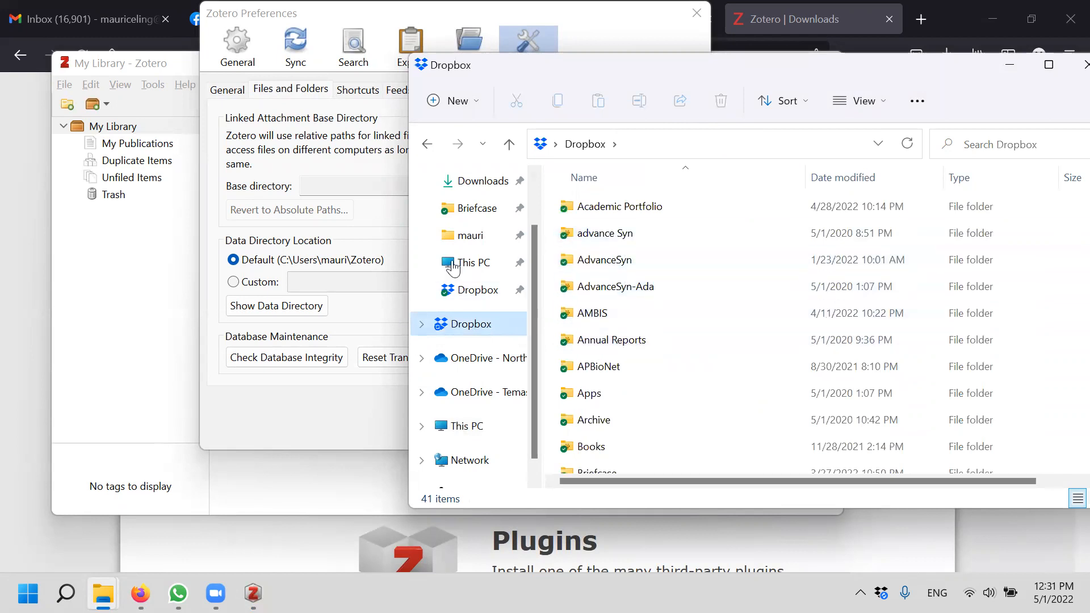
{"action": "scroll", "coordinate": [661, 223], "scroll_direction": "down", "scroll_amount": 2}
{"action": "scroll", "coordinate": [681, 221], "scroll_direction": "down", "scroll_amount": 2}
{"action": "scroll", "coordinate": [681, 223], "scroll_direction": "down", "scroll_amount": 4}
{"action": "scroll", "coordinate": [685, 301], "scroll_direction": "down", "scroll_amount": 2}
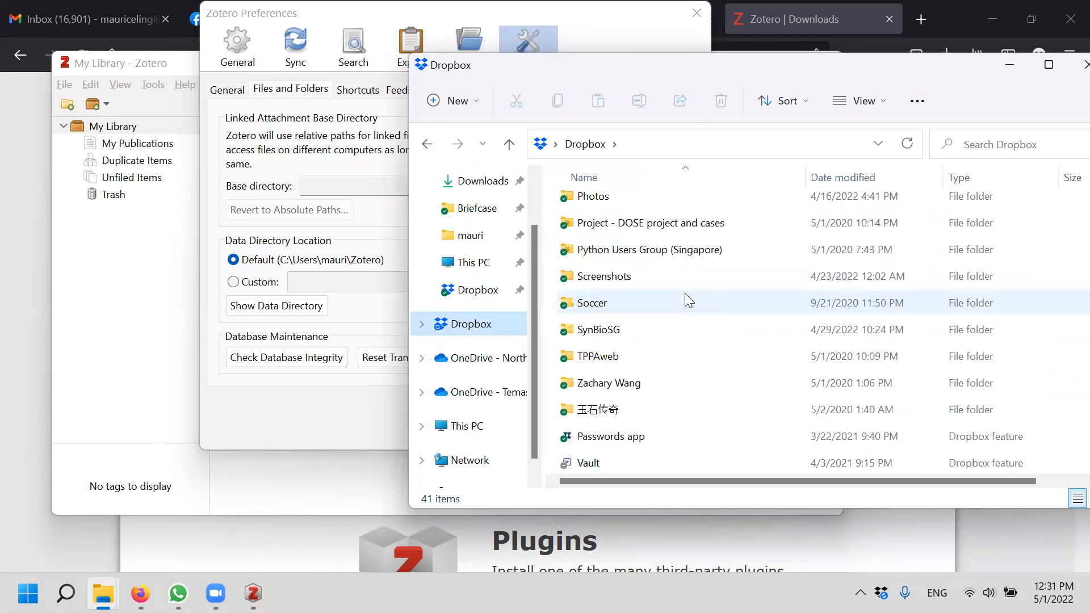
{"action": "scroll", "coordinate": [685, 293], "scroll_direction": "up", "scroll_amount": 3}
{"action": "left_click", "coordinate": [681, 230]}
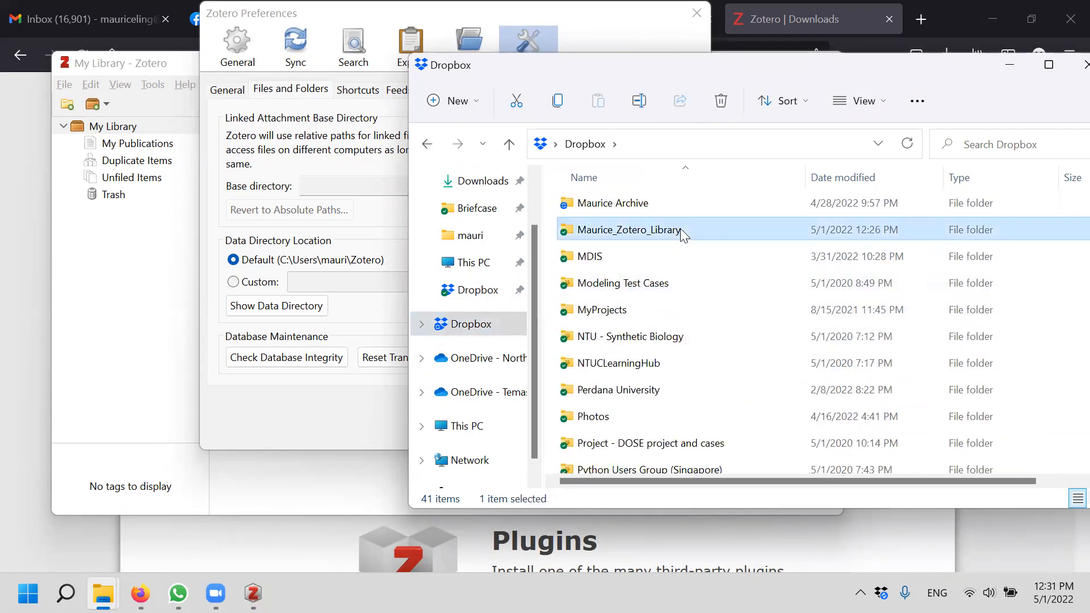
In Zotero's preferences, set a custom data directory to the existing Zotero library folder in Dropbox and accept the cloud storage location
{"action": "left_click", "coordinate": [214, 262]}
{"action": "left_click", "coordinate": [234, 283]}
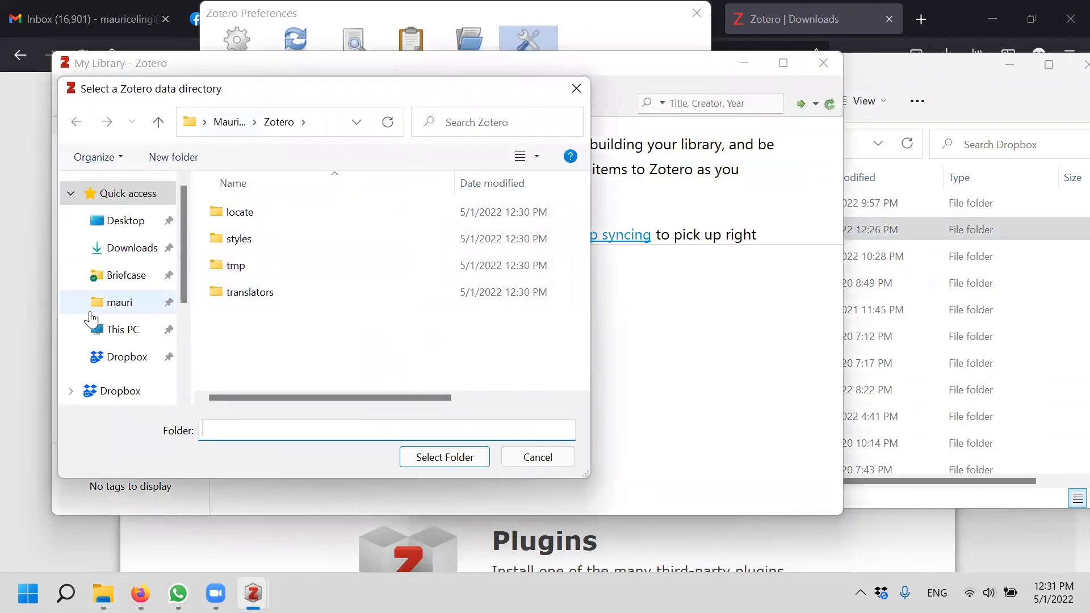
{"action": "scroll", "coordinate": [126, 357], "scroll_direction": "down", "scroll_amount": 1}
{"action": "left_click", "coordinate": [119, 357]}
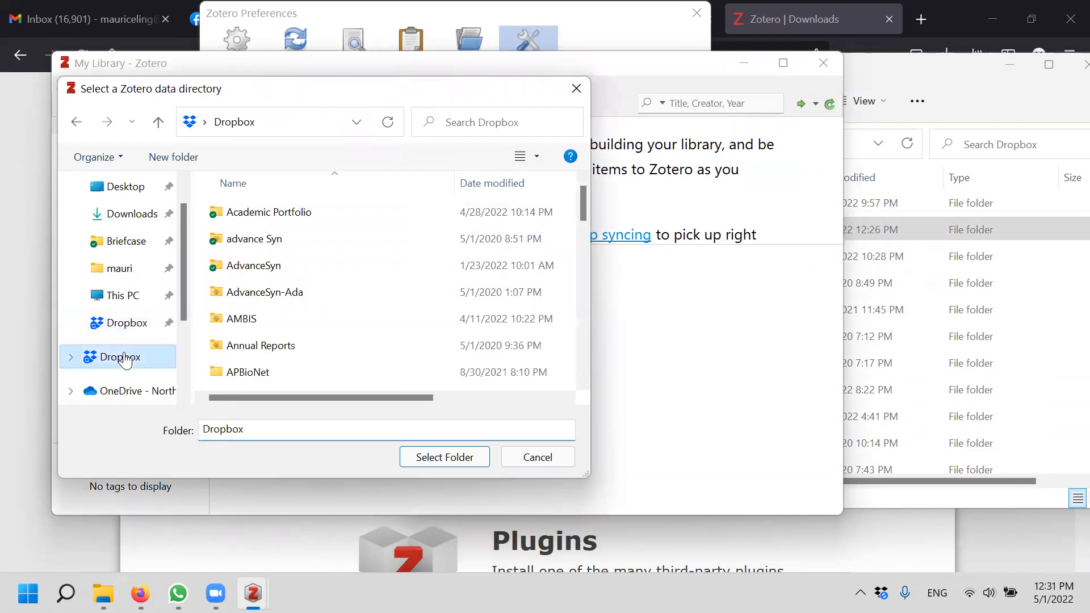
{"action": "scroll", "coordinate": [453, 292], "scroll_direction": "down", "scroll_amount": 3}
{"action": "scroll", "coordinate": [453, 287], "scroll_direction": "down", "scroll_amount": 2}
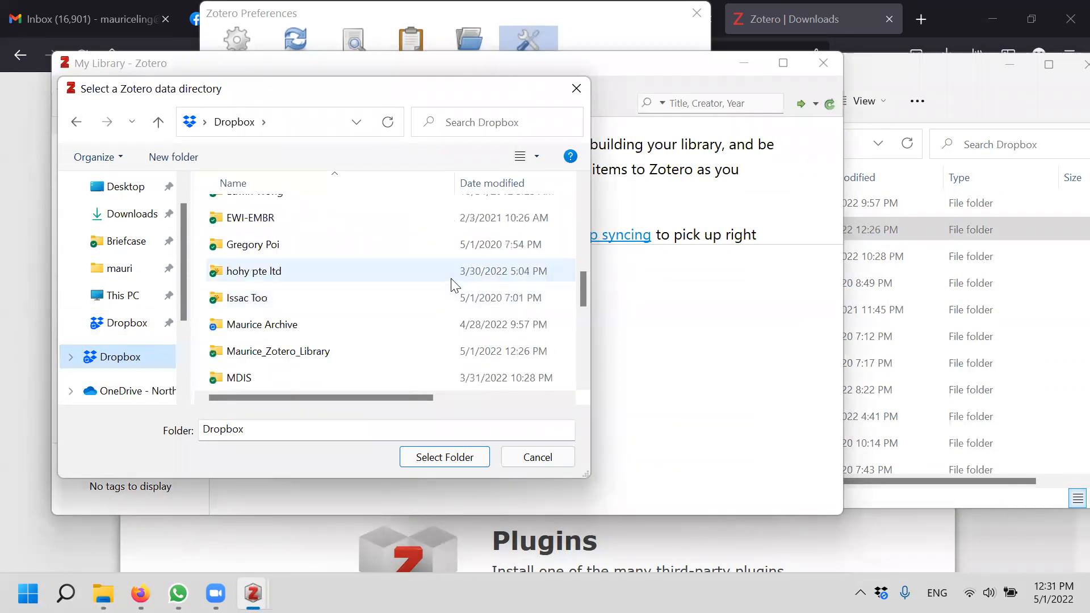
{"action": "left_click", "coordinate": [271, 353]}
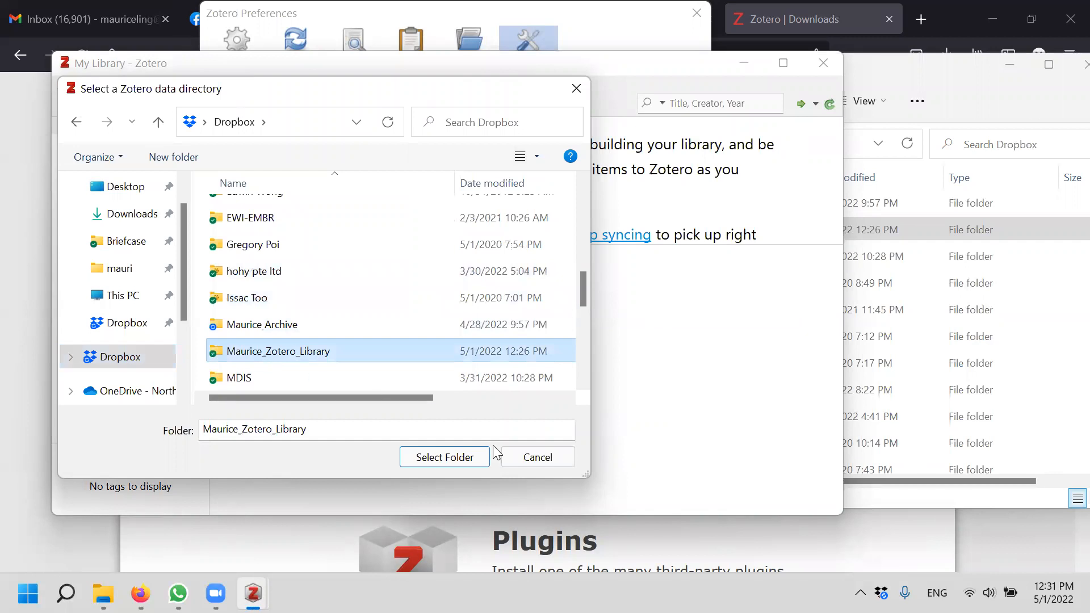
{"action": "left_click", "coordinate": [469, 458]}
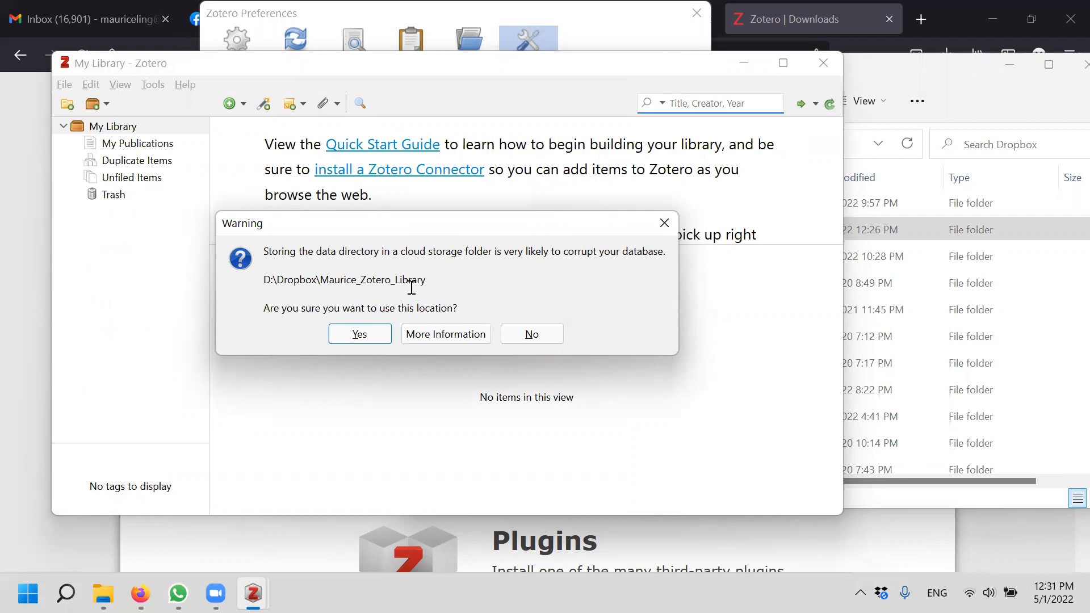
{"action": "left_click", "coordinate": [360, 336]}
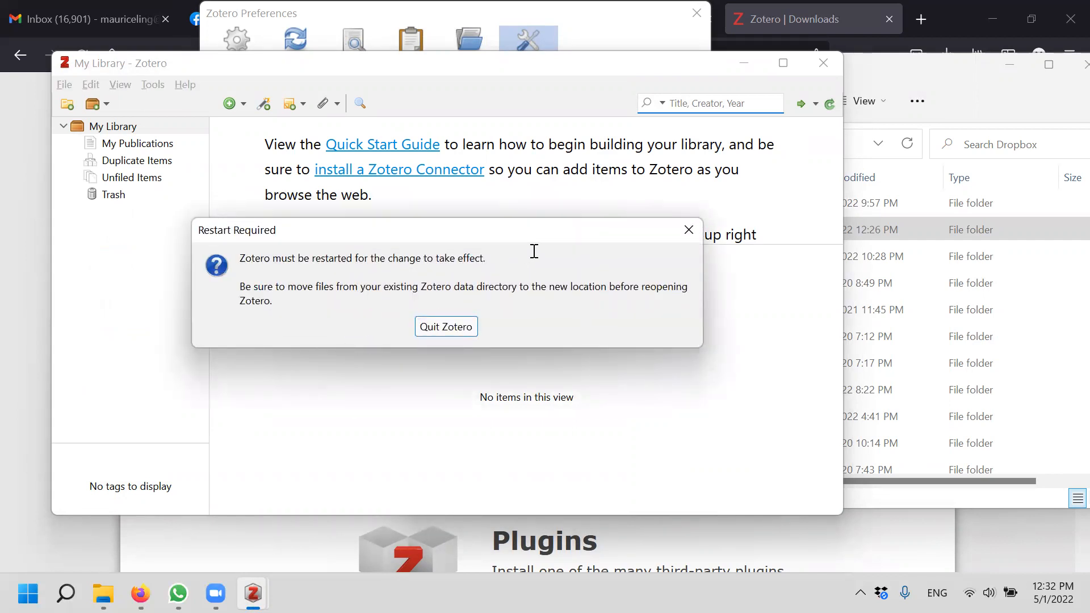
Quit Zotero and relaunch it to load the library from the new data directory
{"action": "left_click", "coordinate": [456, 331]}
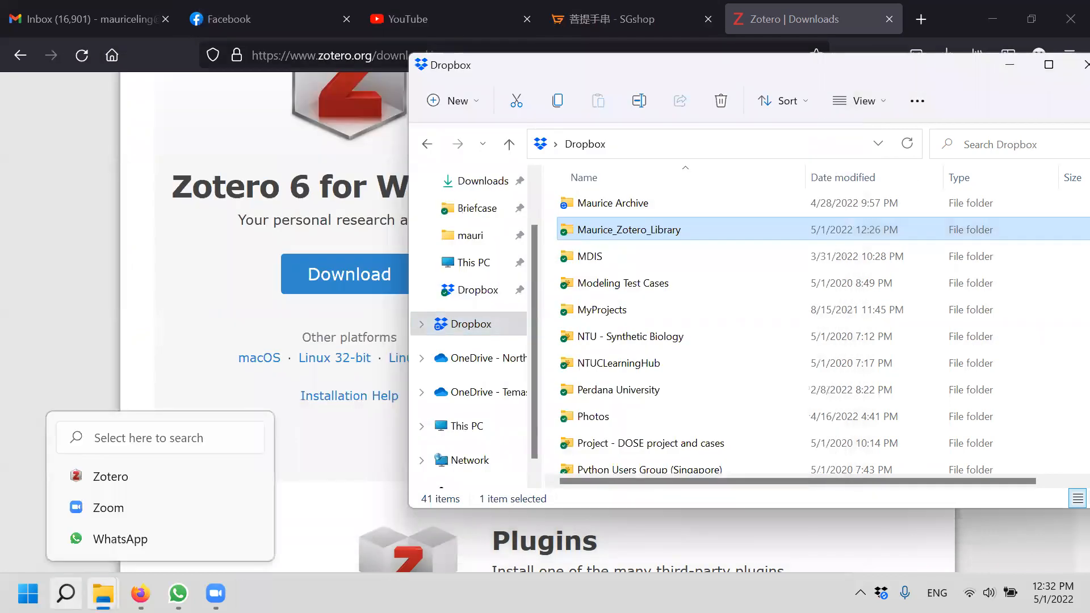
{"action": "left_click", "coordinate": [66, 593]}
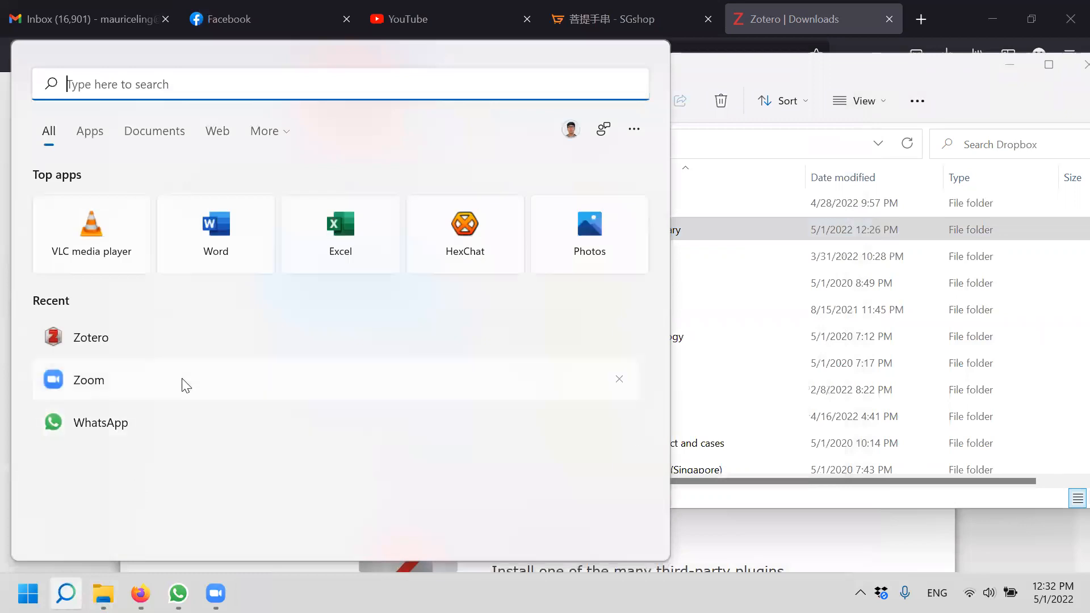
{"action": "left_click", "coordinate": [108, 343]}
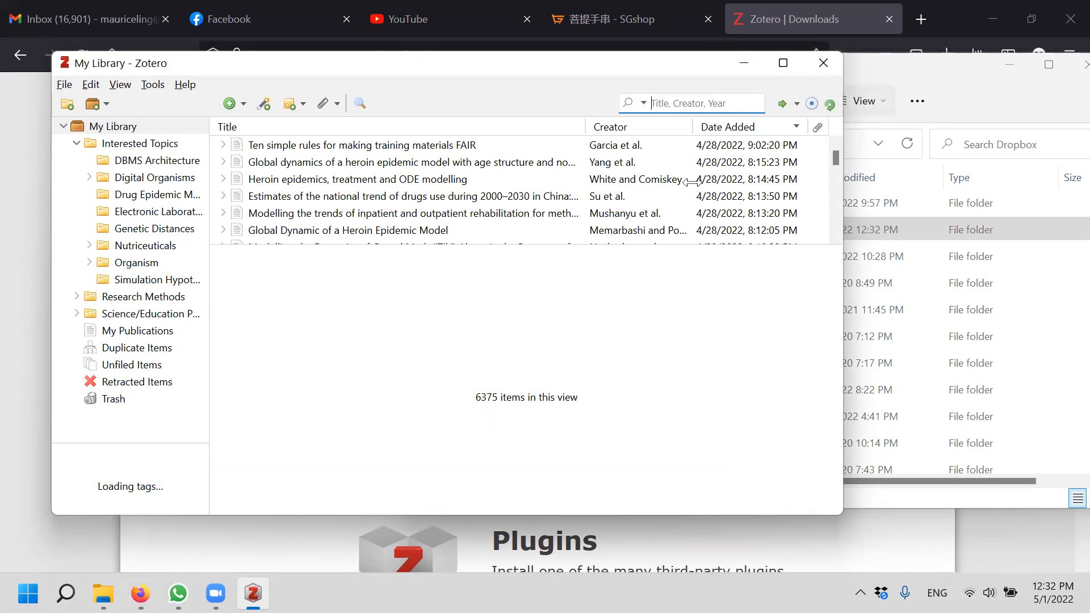
{"action": "left_click", "coordinate": [895, 77]}
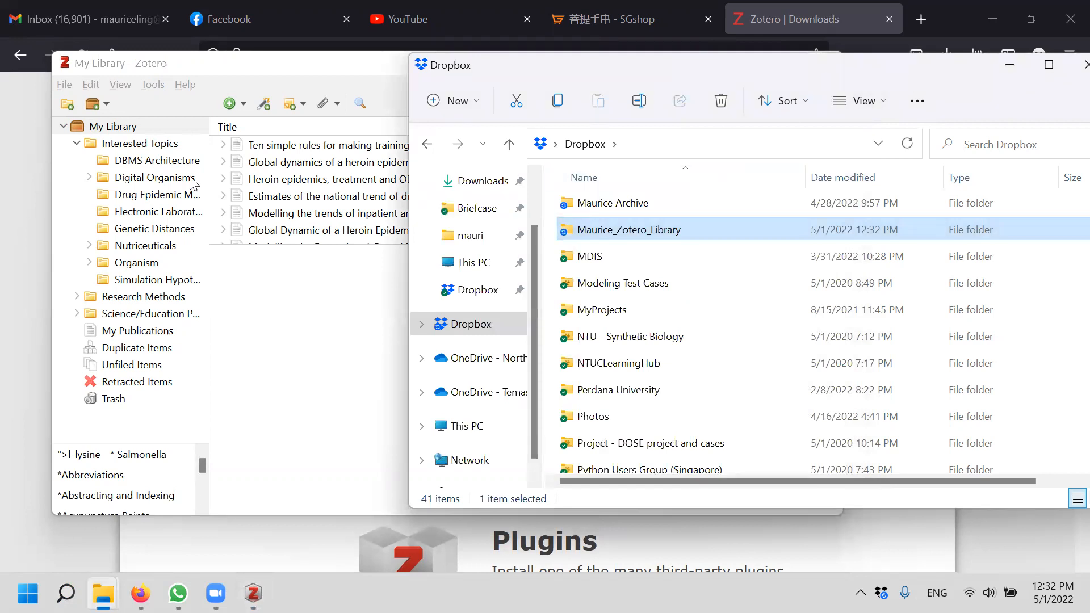
{"action": "left_click", "coordinate": [266, 69]}
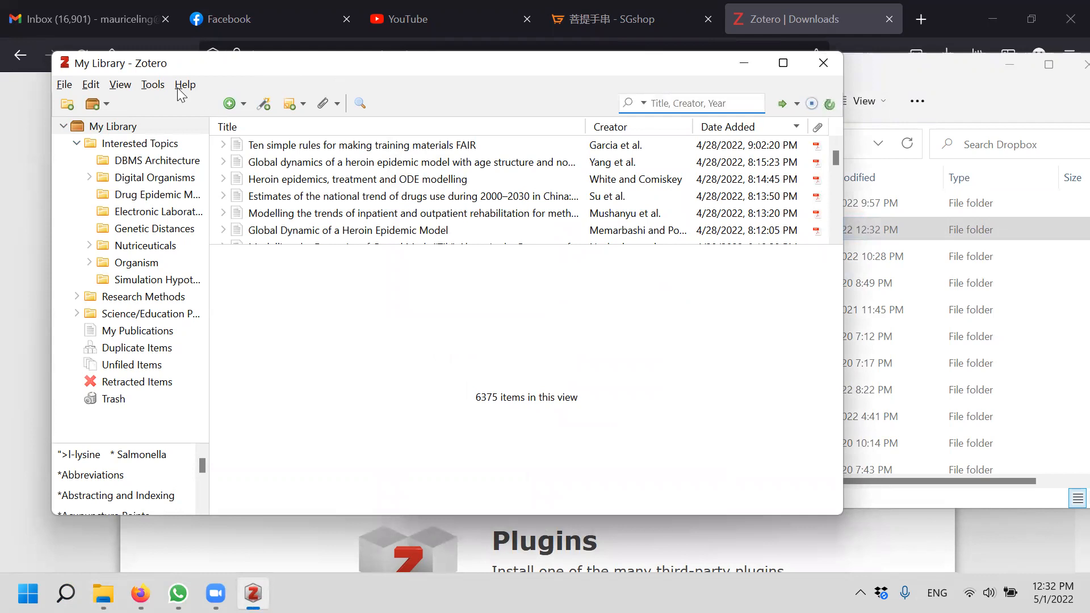
Reinstall the Microsoft Word add-in from the word processor settings in Zotero's citation preferences
{"action": "left_click", "coordinate": [100, 85]}
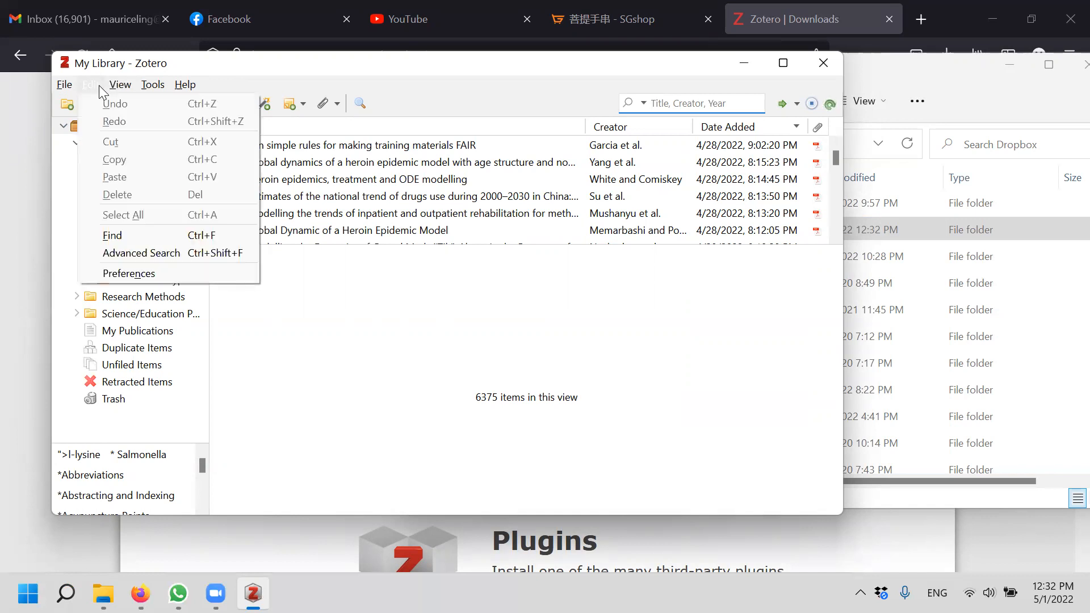
{"action": "left_click", "coordinate": [121, 277]}
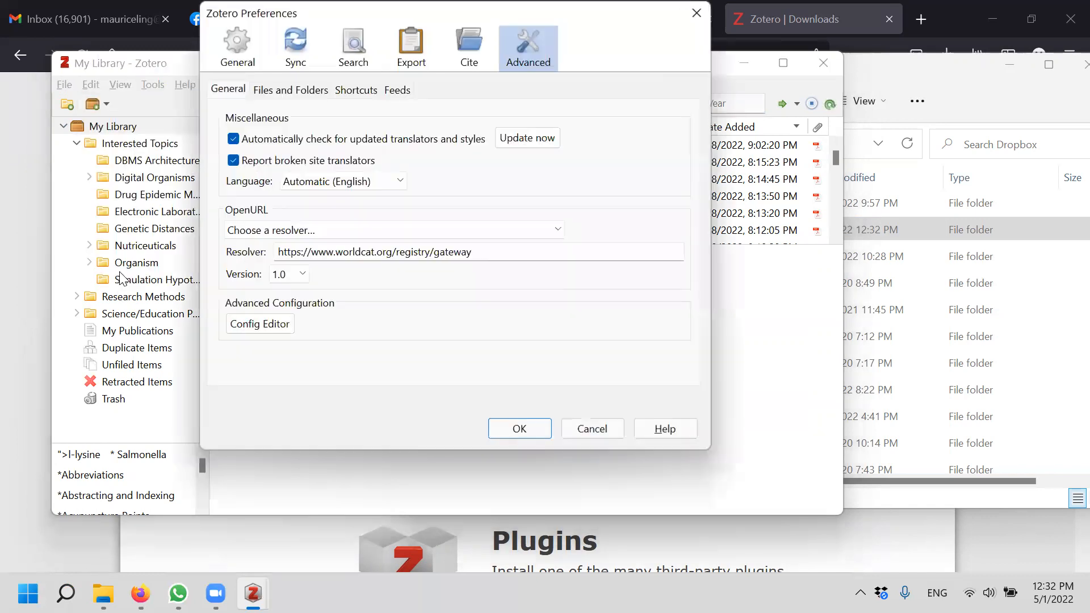
{"action": "left_click", "coordinate": [472, 50]}
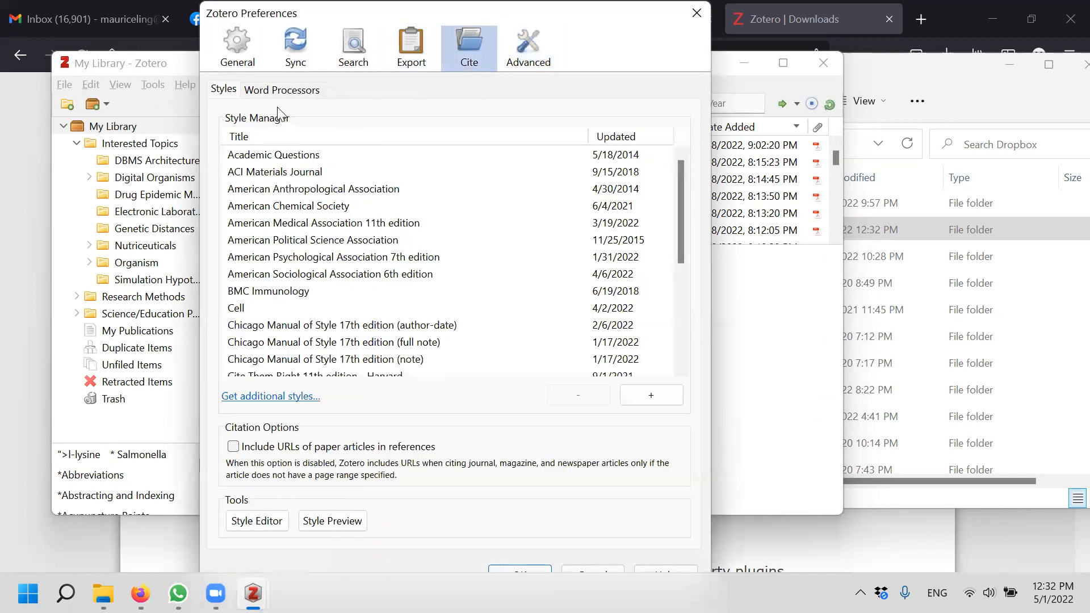
{"action": "left_click", "coordinate": [280, 92]}
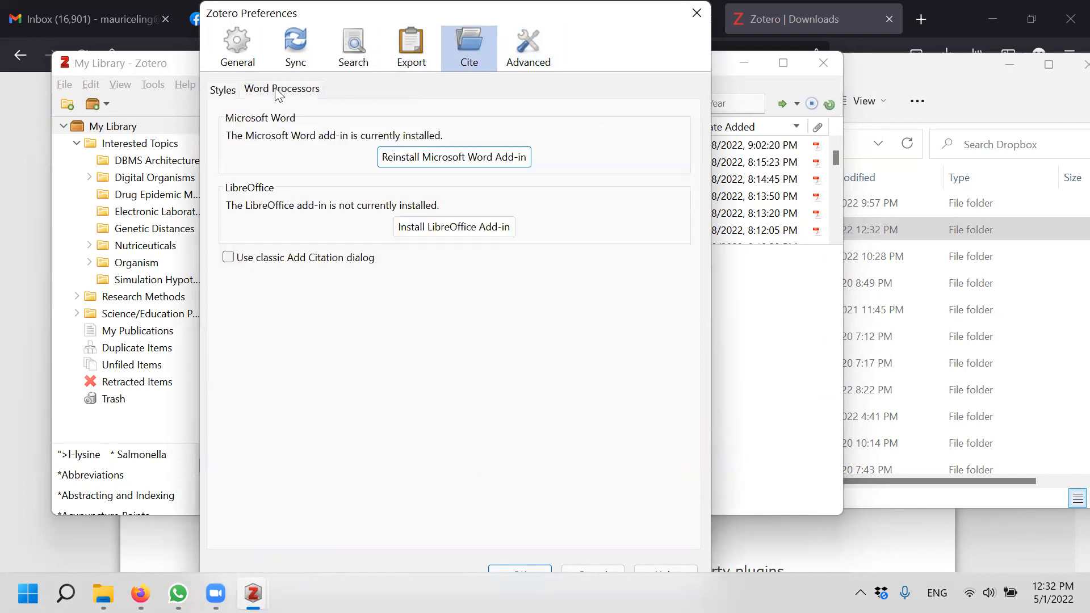
{"action": "left_click", "coordinate": [474, 157]}
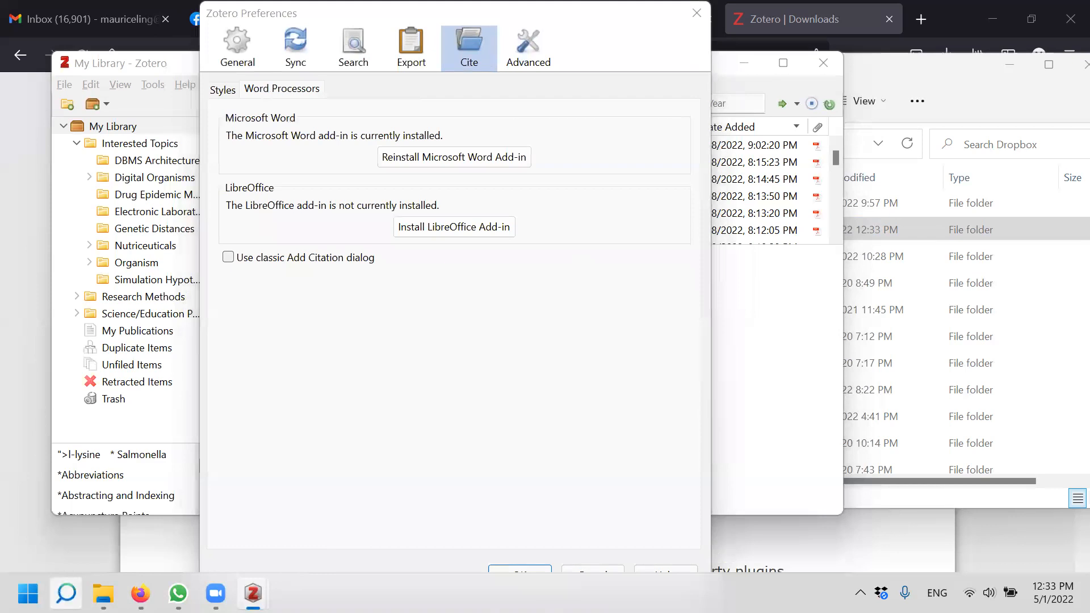
Search Windows for Word, launch it and create a blank document
{"action": "left_click", "coordinate": [66, 593]}
{"action": "type", "text": "word"}
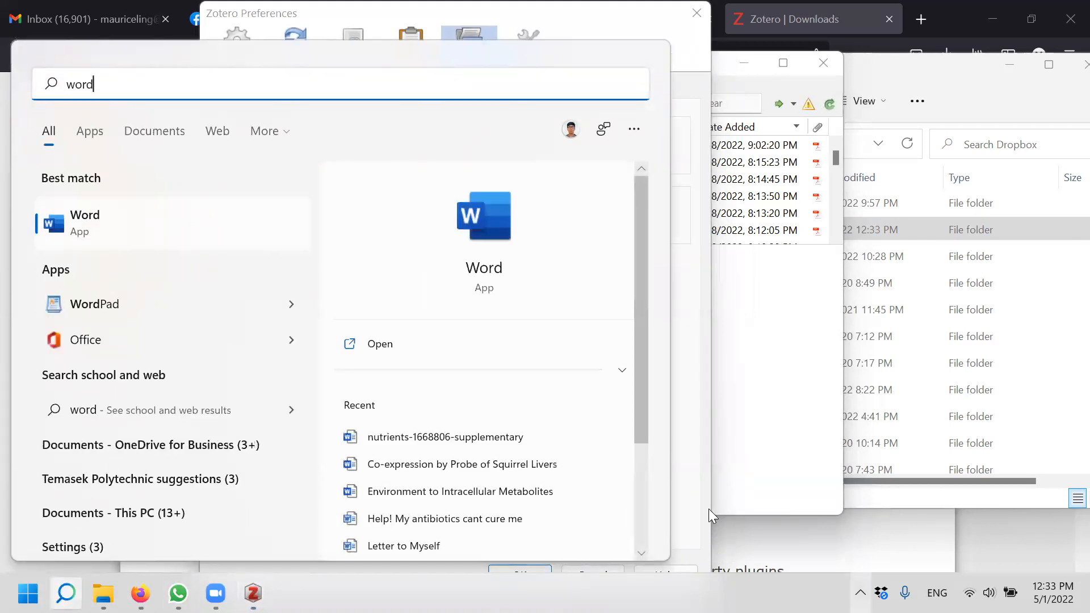
{"action": "left_click", "coordinate": [493, 267]}
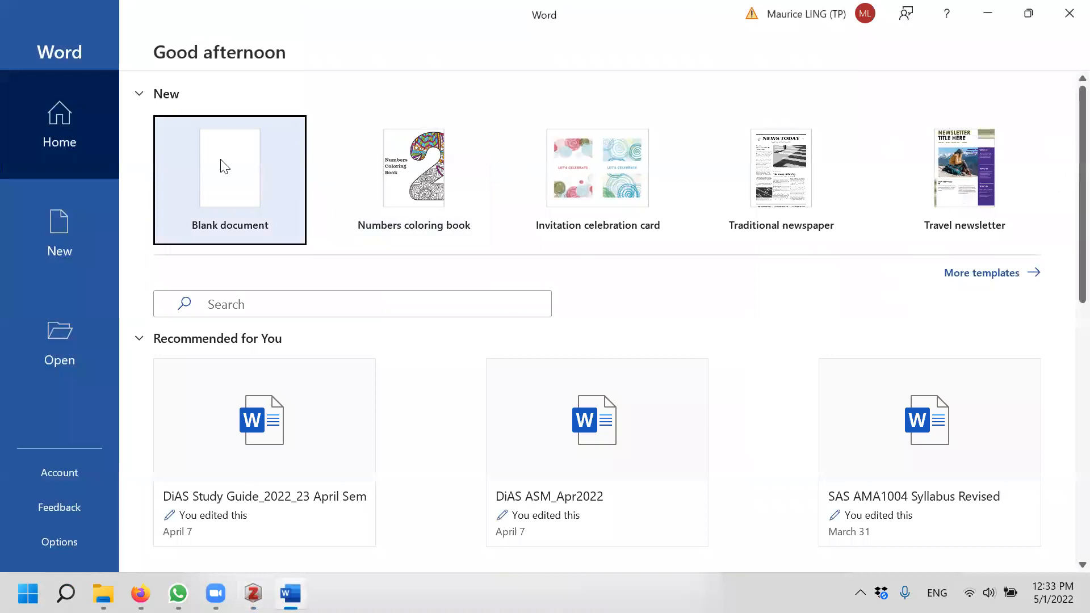
{"action": "left_click", "coordinate": [219, 173]}
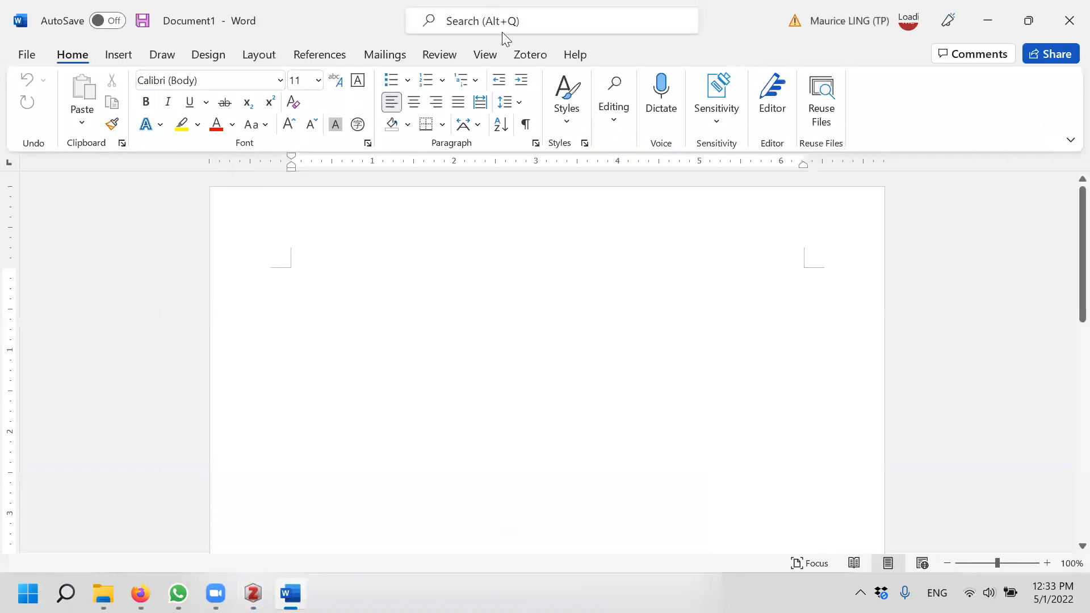
Check the Zotero add-in's citation and bibliography commands in Word, and close both Word and Zotero's preferences
{"action": "left_click", "coordinate": [529, 56]}
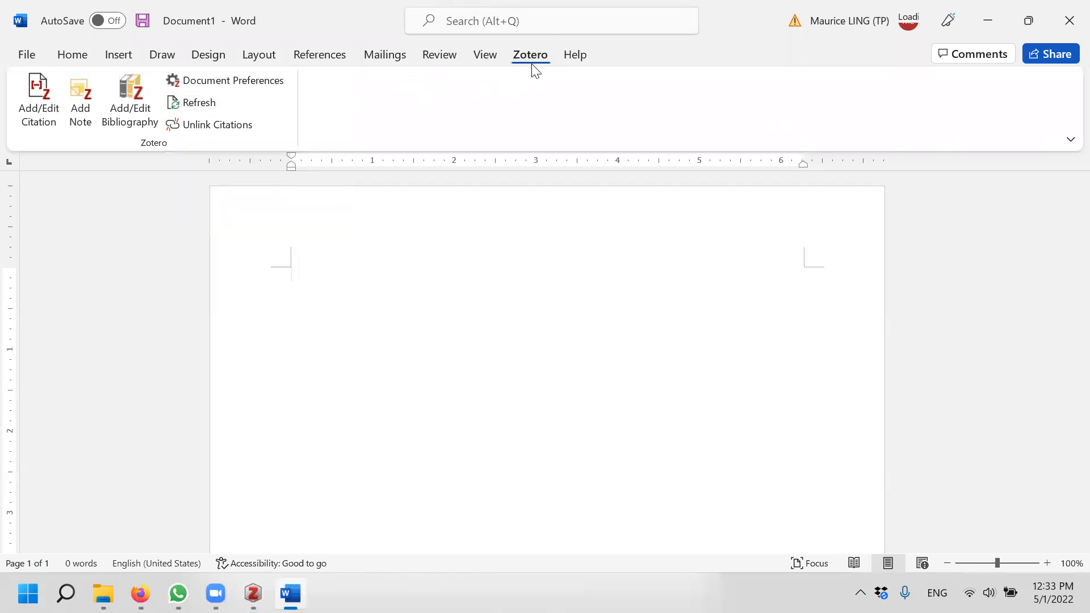
{"action": "left_click", "coordinate": [1067, 16]}
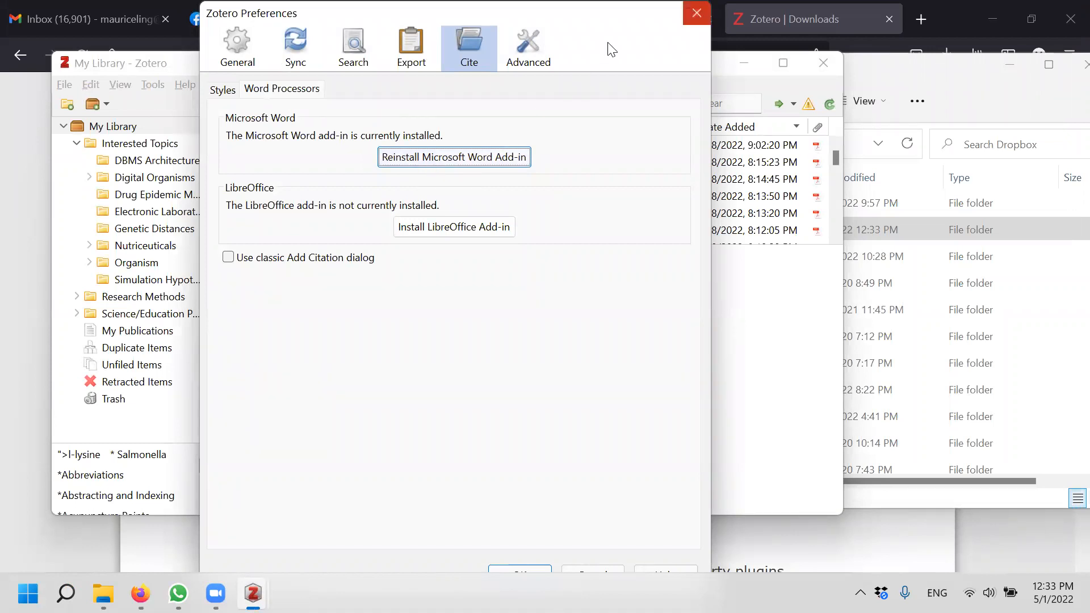
{"action": "left_click", "coordinate": [697, 12]}
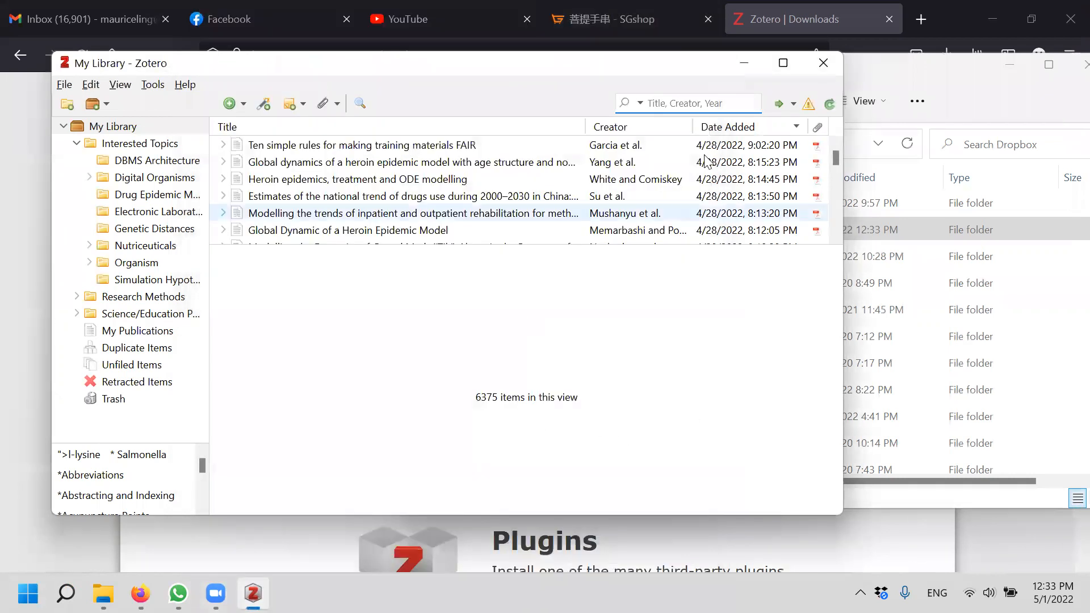